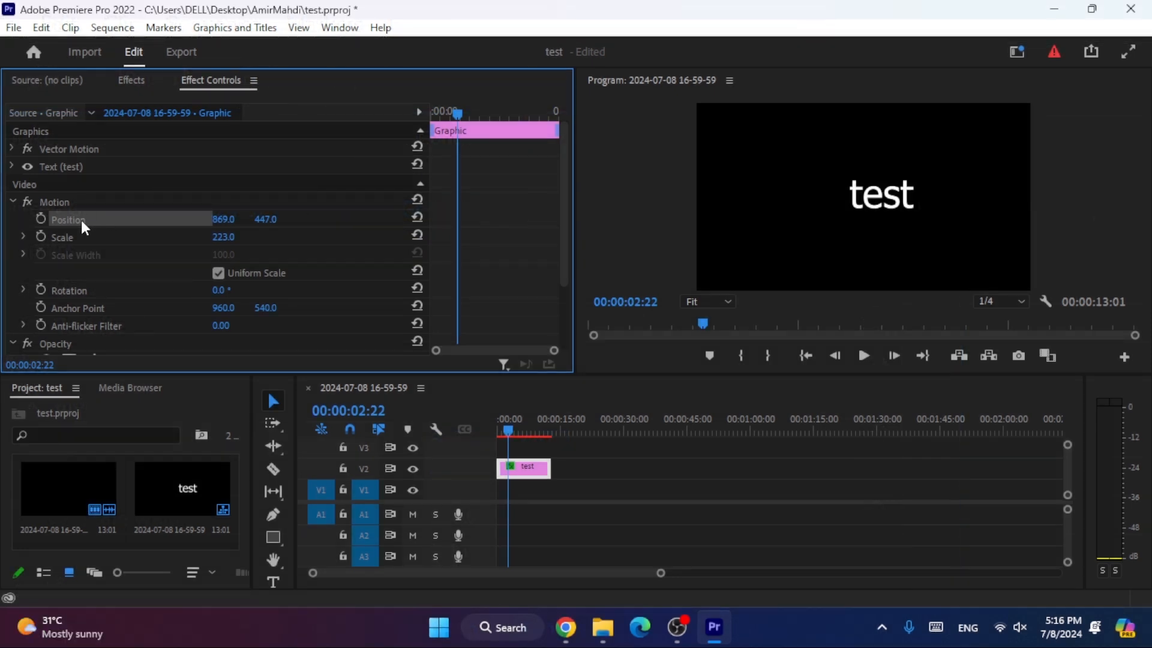
- Animate the text's Position with a keyframe at 00:00:02:22 and a horizontal value of 1914 at 00:00:06:19, and preview it from the start
click(40, 219)
drag(458, 114, 491, 104)
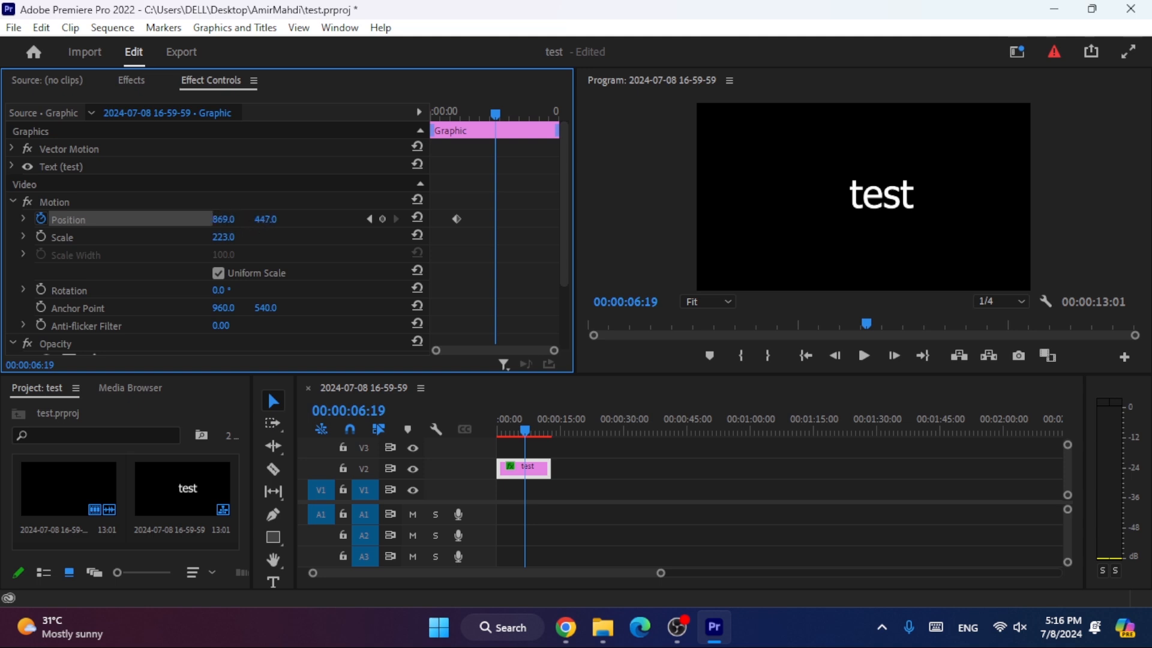
drag(223, 219, 850, 219)
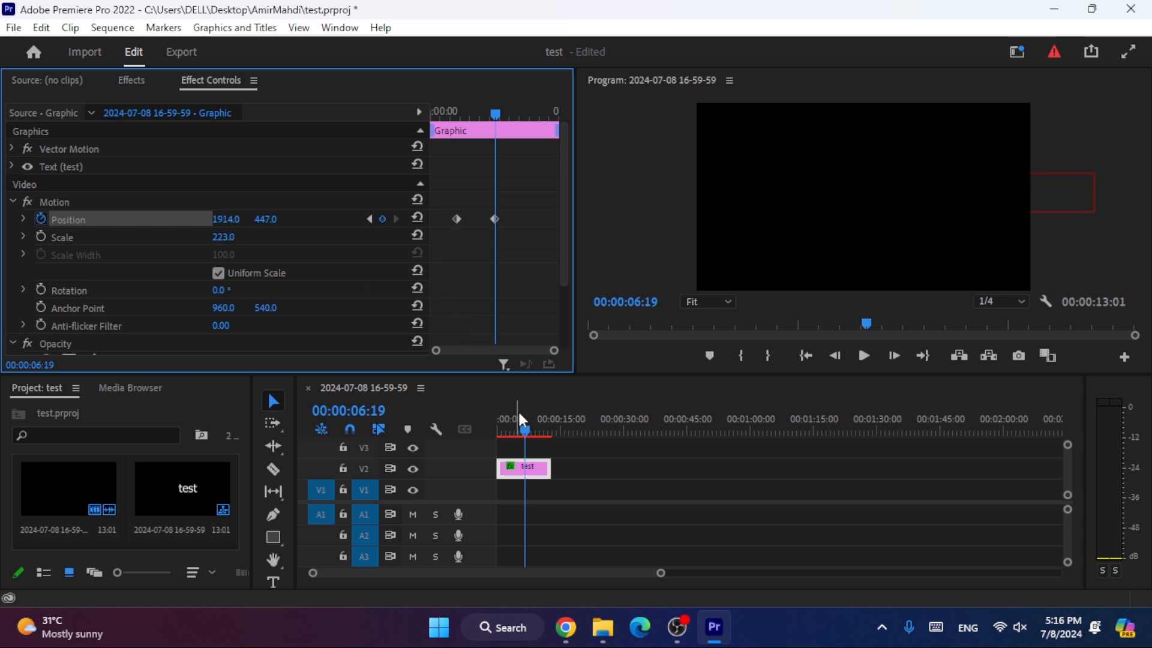
drag(524, 431, 459, 408)
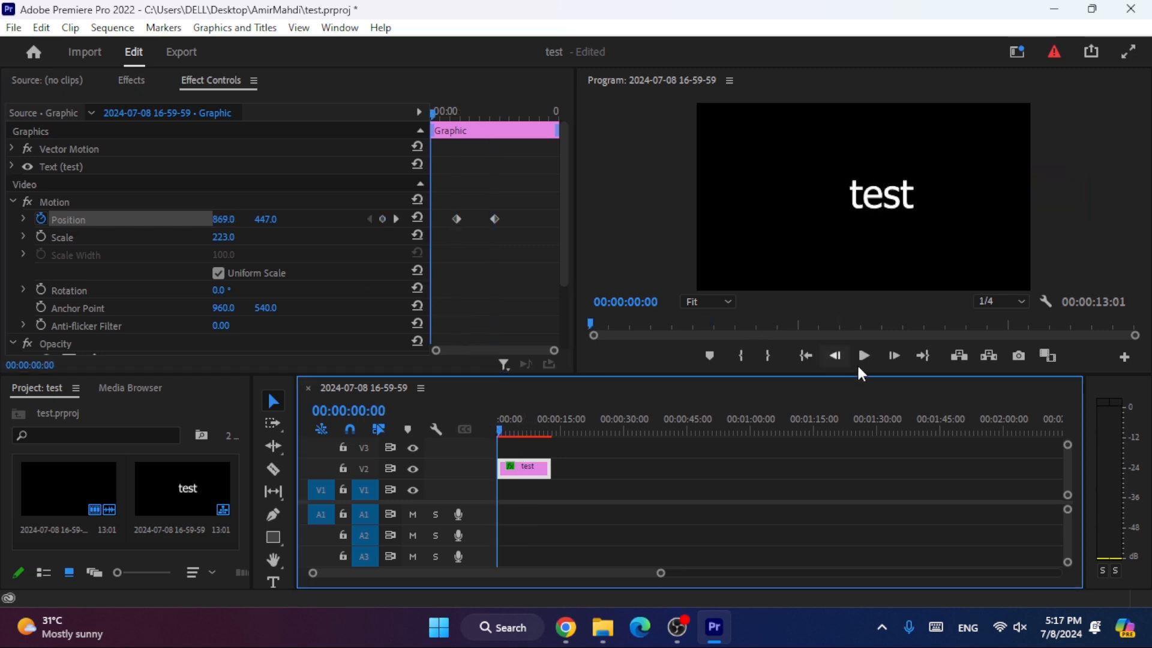
click(864, 358)
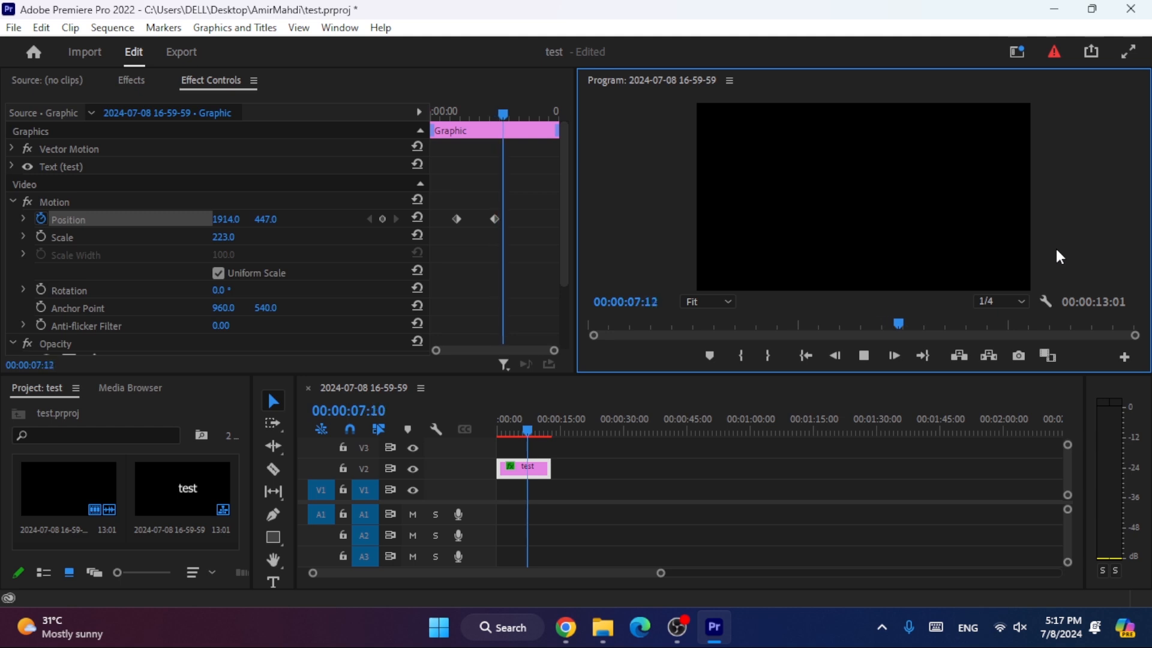
click(874, 353)
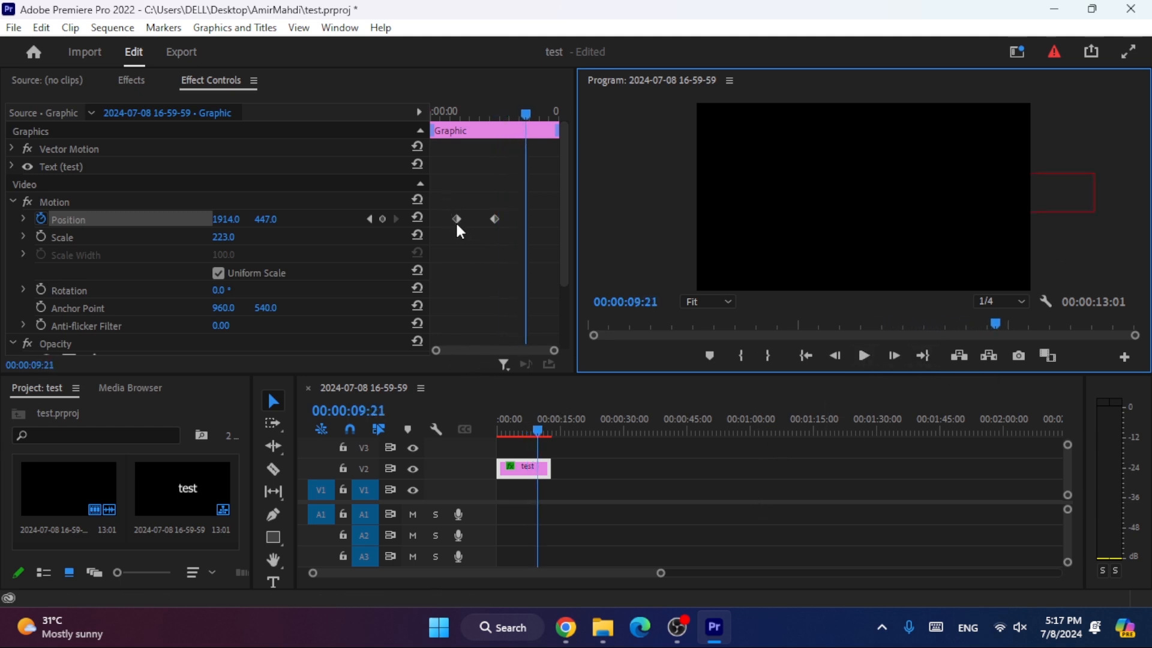
- Add a third Position keyframe at 00:00:09:09 with a horizontal value of 741, and preview the animation from the start
click(536, 424)
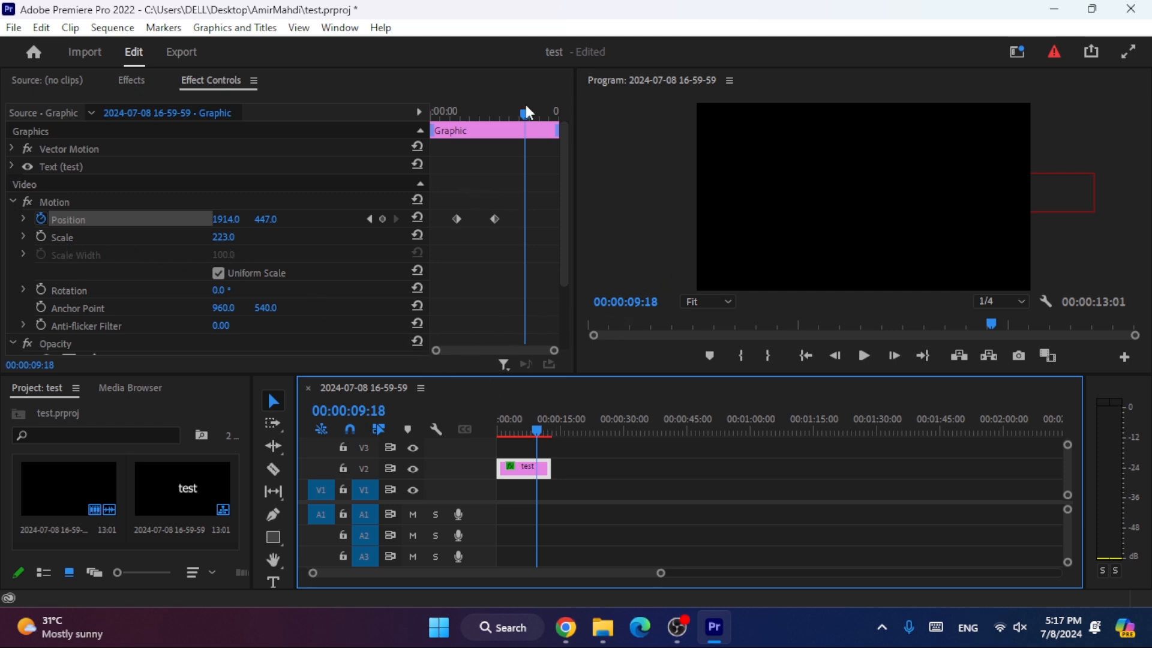
drag(525, 111, 522, 110)
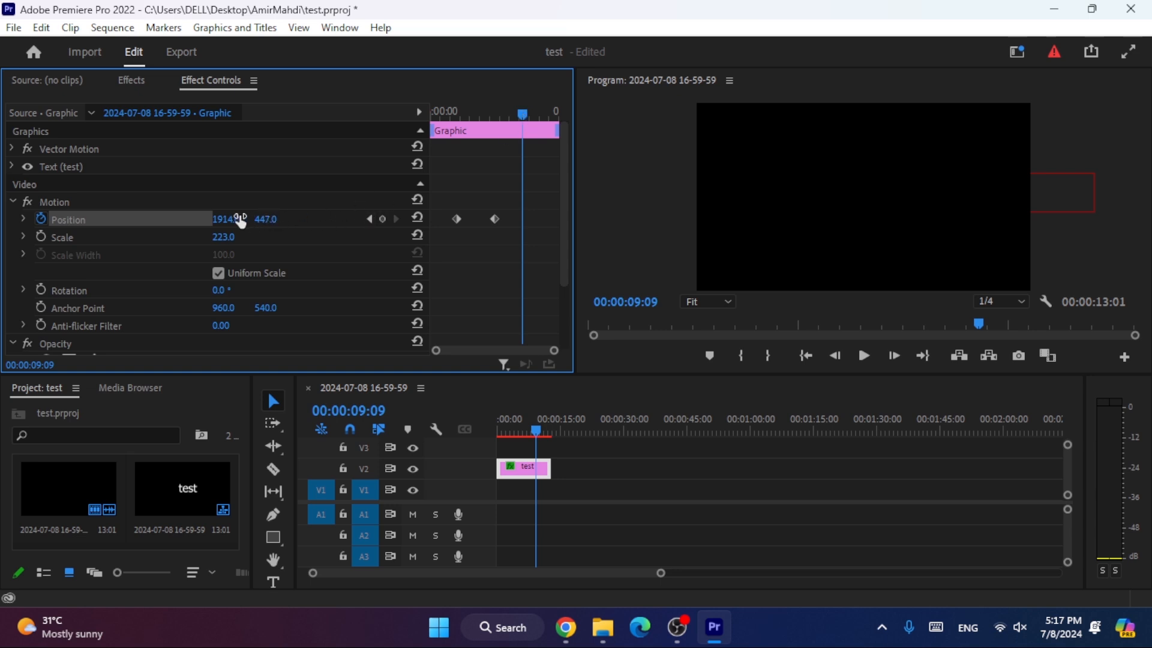
drag(233, 223, 13, 223)
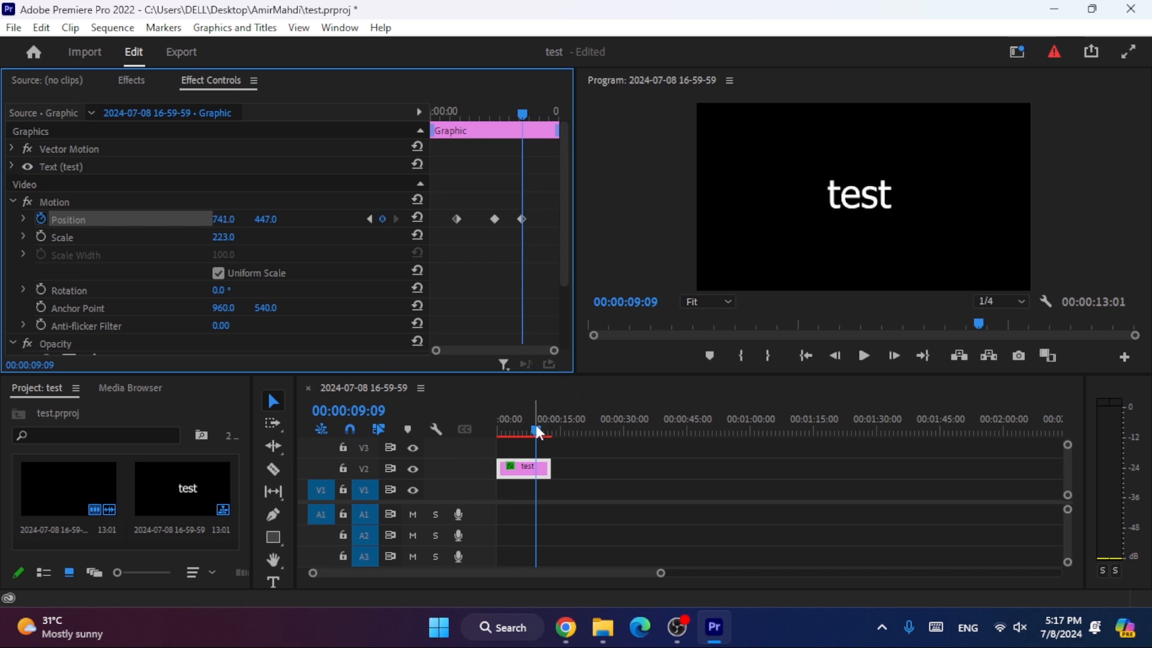
drag(535, 429, 498, 429)
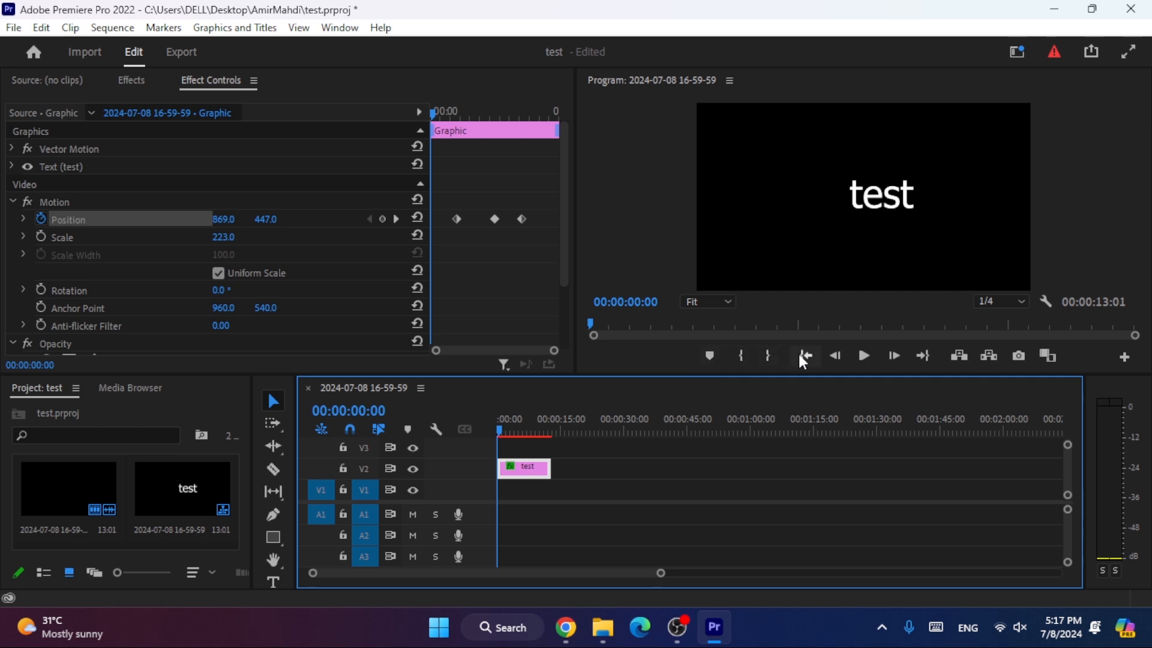
click(867, 363)
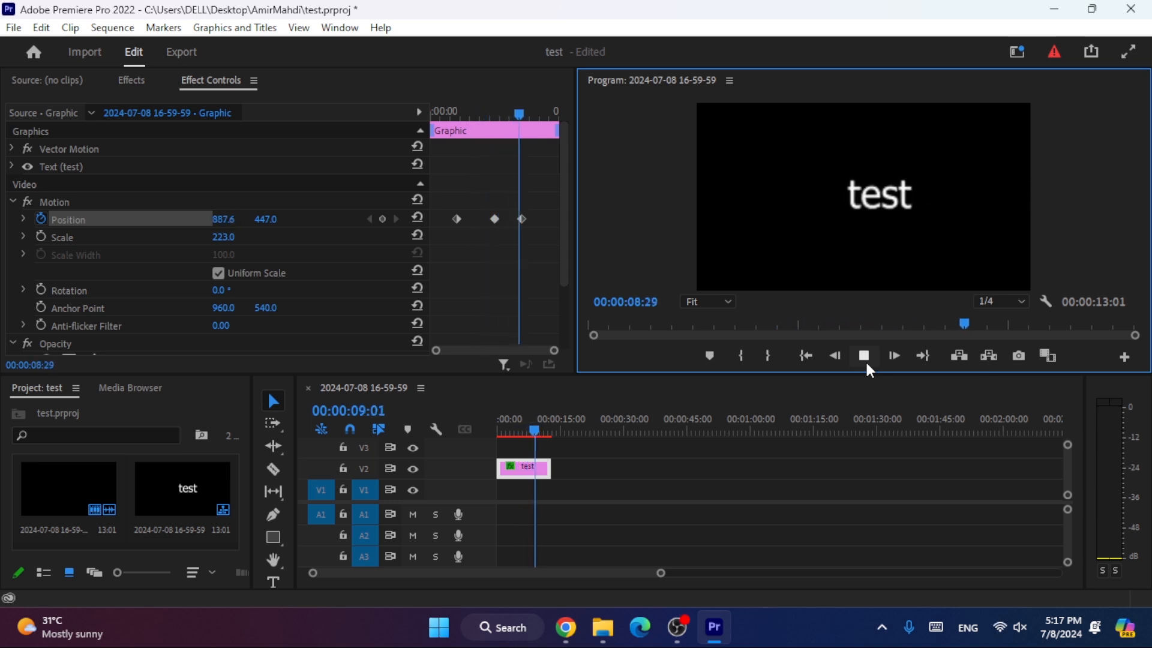
click(865, 360)
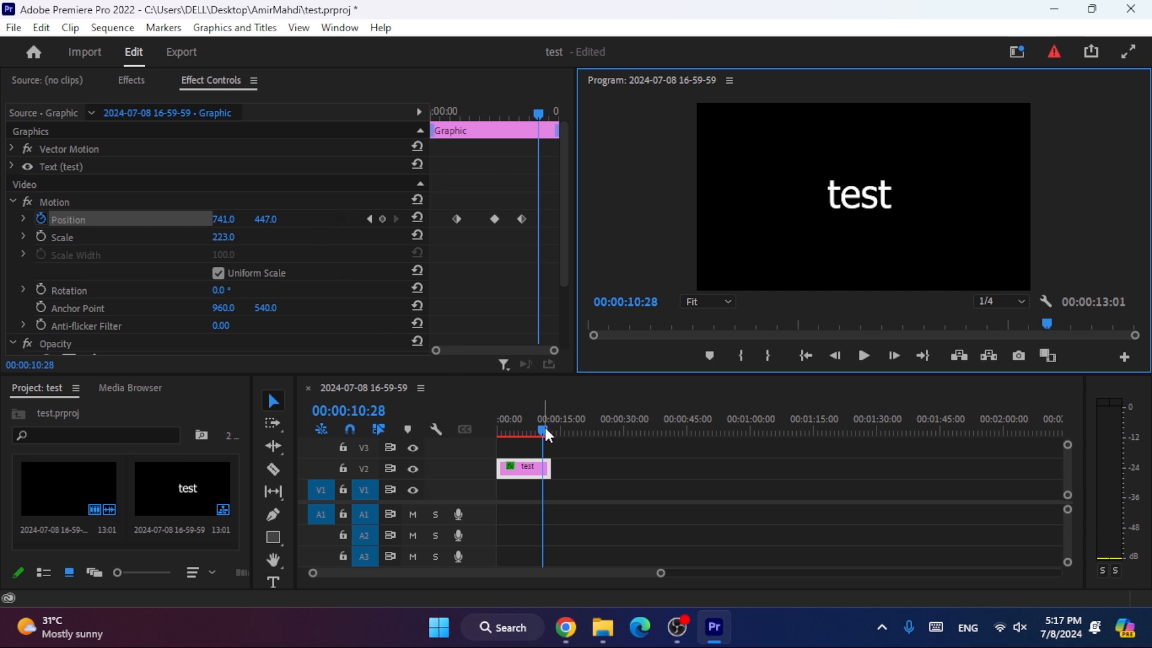
- Animate the text's Scale from a keyframe aligned with the third Position keyframe to 641 at 00:00:12:16
mouse_move(546, 430)
mouse_down()
mouse_move(524, 431)
mouse_move(541, 429)
mouse_up()
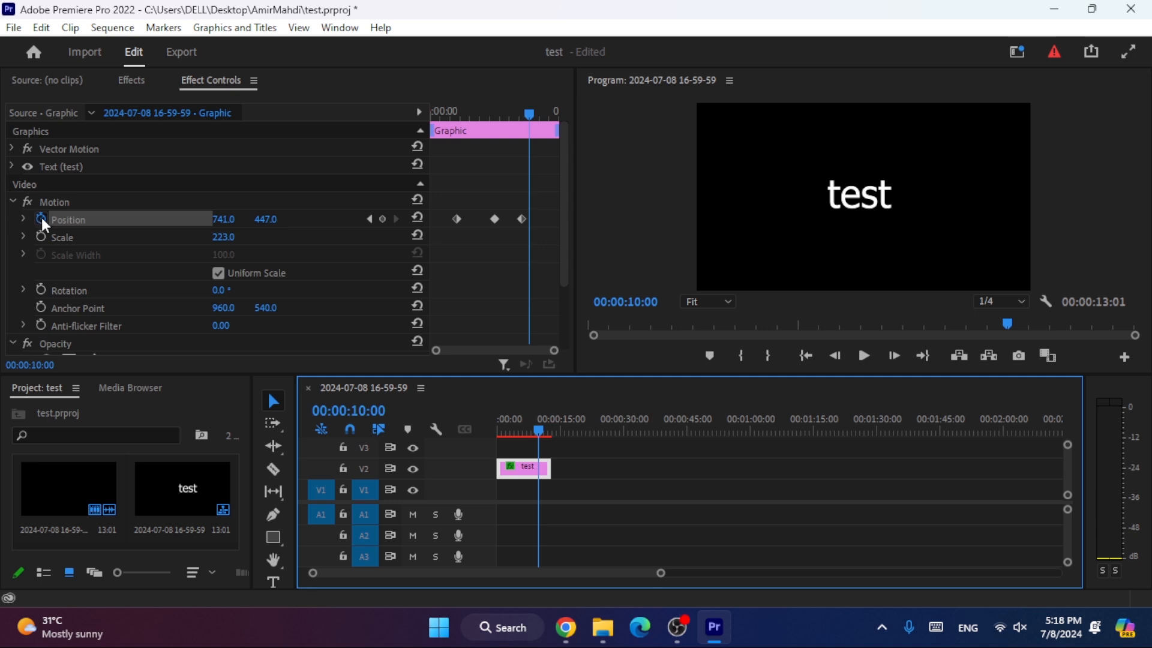
click(41, 235)
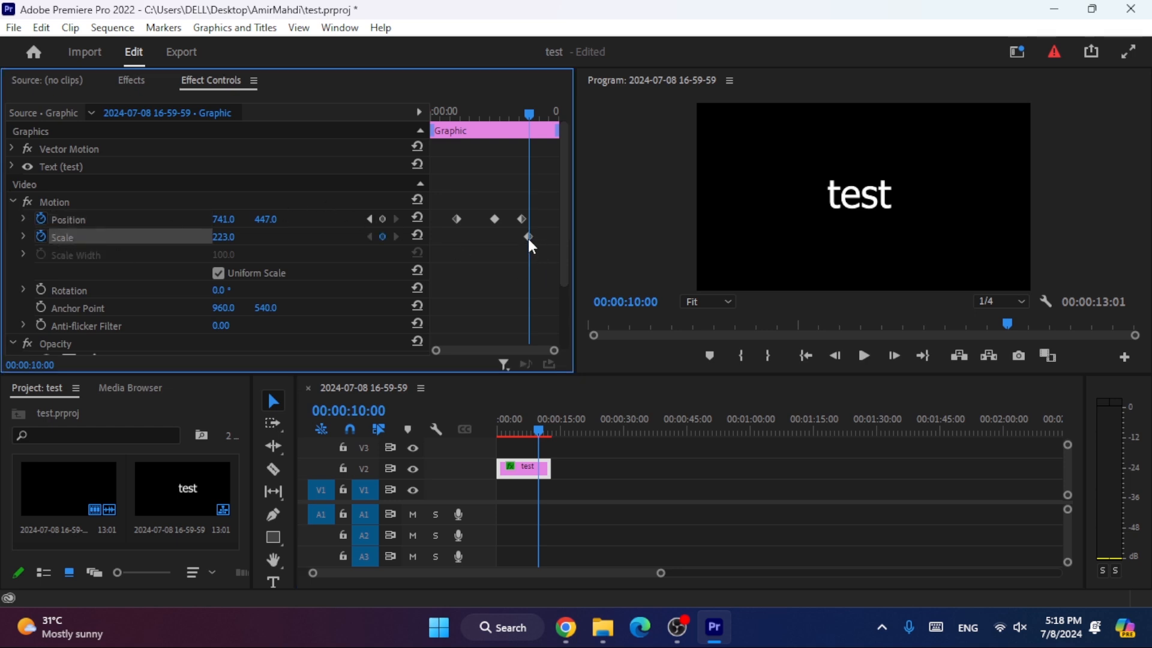
mouse_move(527, 236)
mouse_down()
mouse_move(501, 232)
mouse_move(521, 225)
mouse_up()
drag(529, 113, 555, 131)
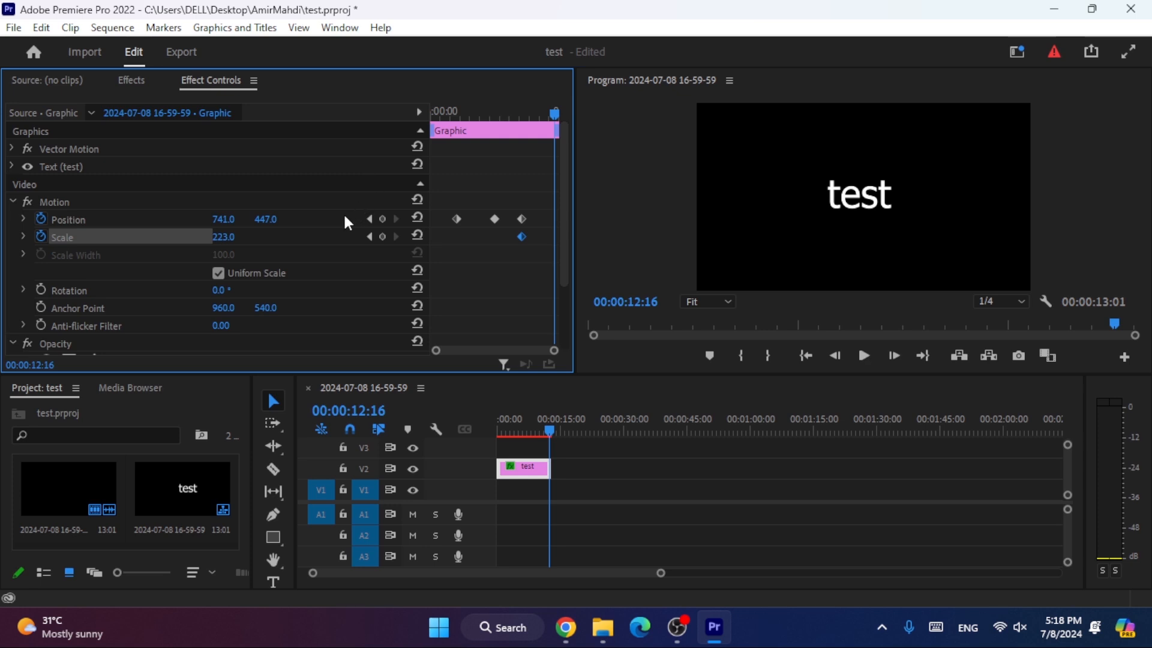
drag(223, 237, 474, 237)
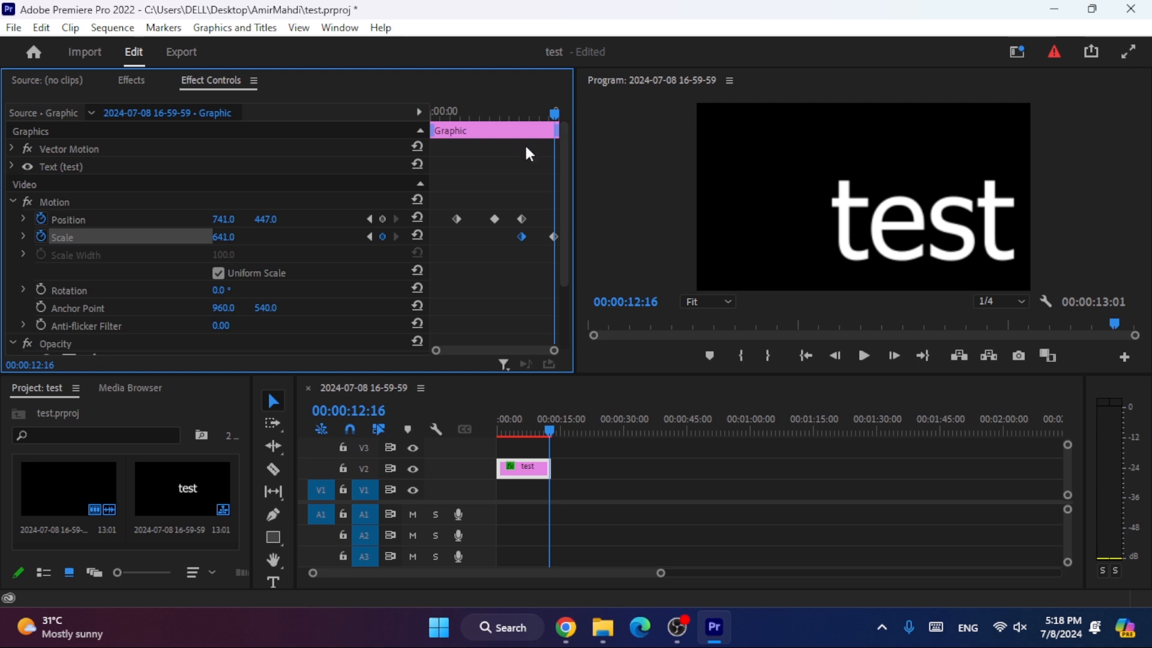
- Play back the combined Position and Scale animation from about 00:00:03:10
click(465, 113)
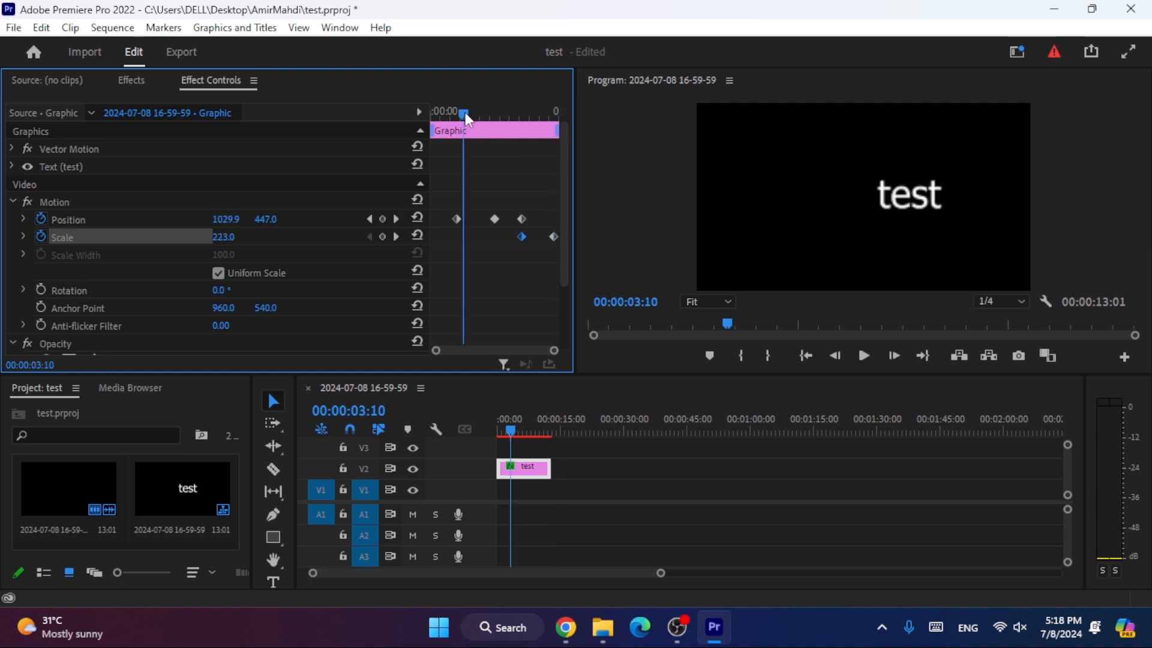
click(863, 357)
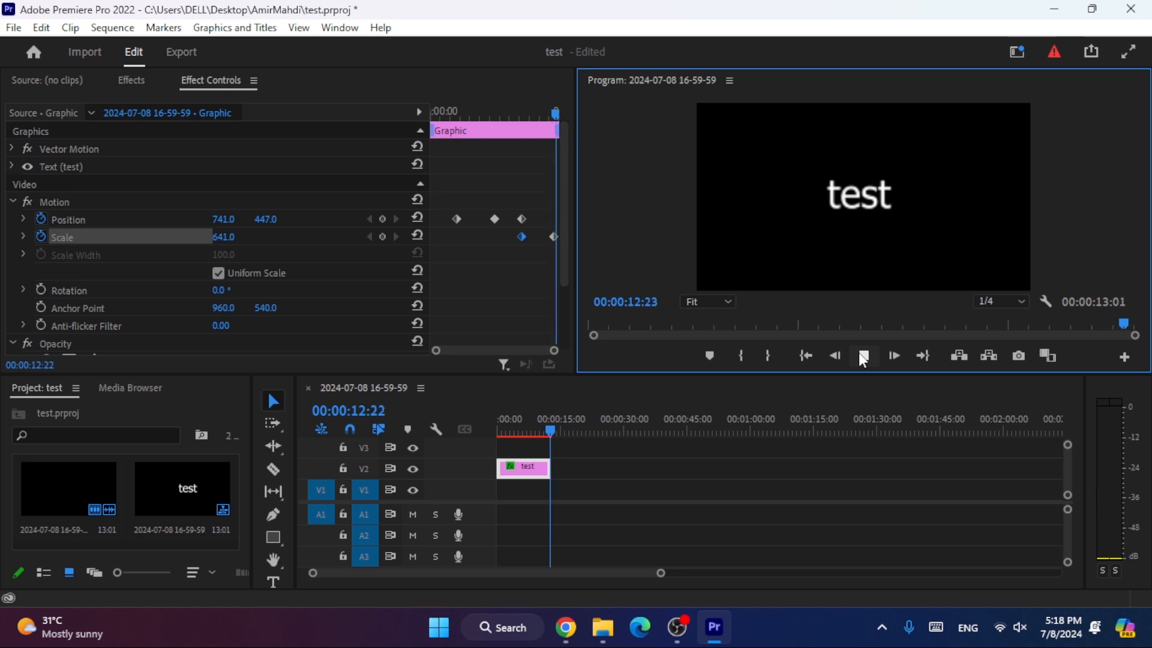
click(861, 355)
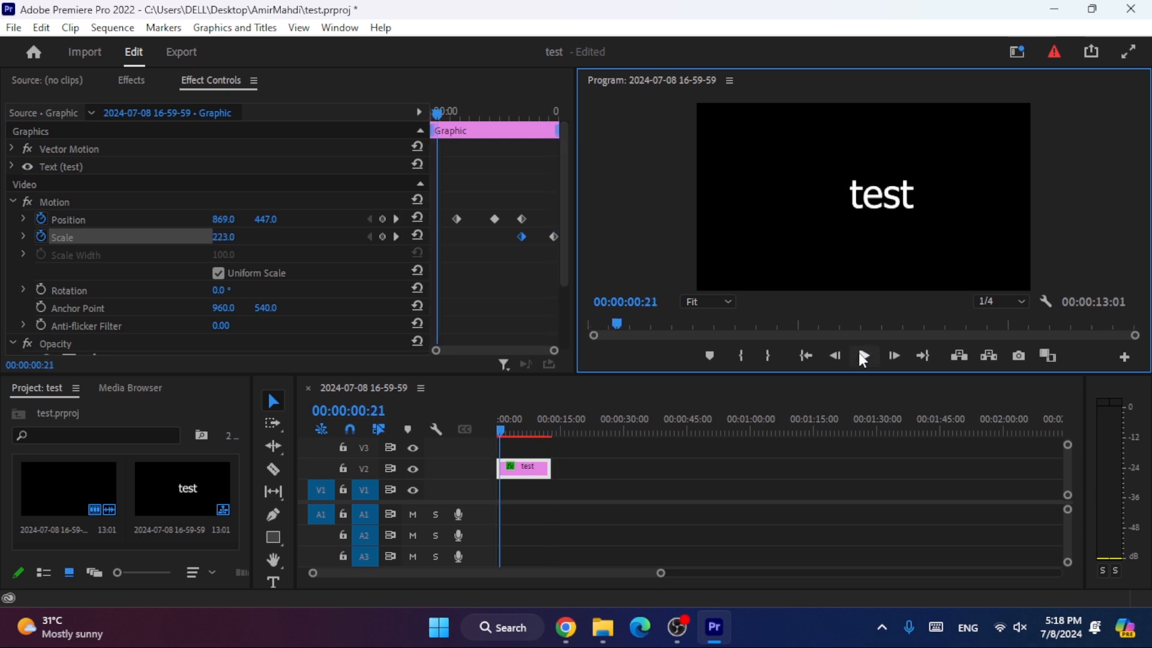
- Shift both Scale keyframes earlier, with the second one near 00:00:10:22, and play back the animation
drag(439, 114, 537, 113)
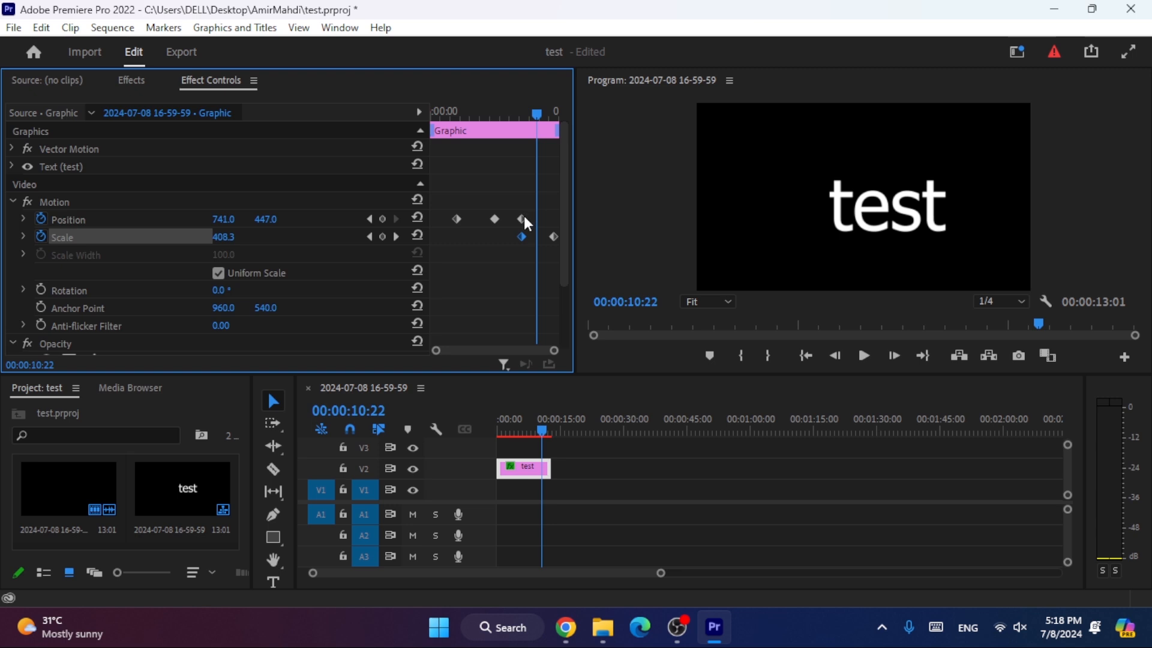
mouse_move(521, 231)
mouse_down()
mouse_move(502, 228)
mouse_move(535, 235)
mouse_up()
drag(539, 114, 471, 114)
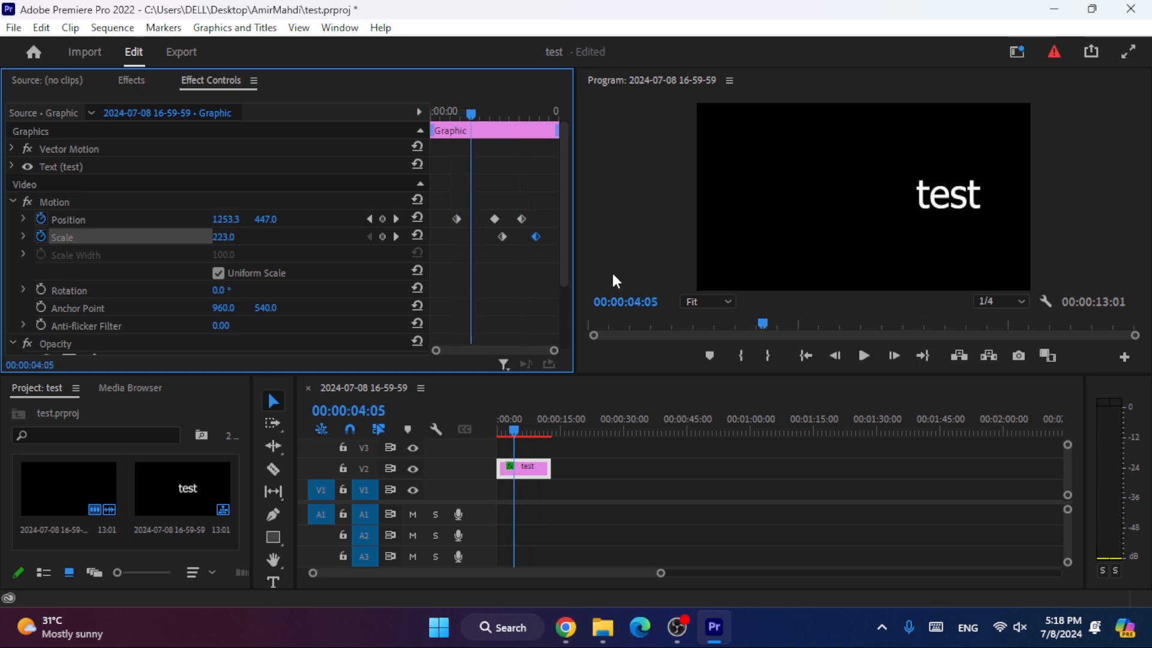
click(855, 354)
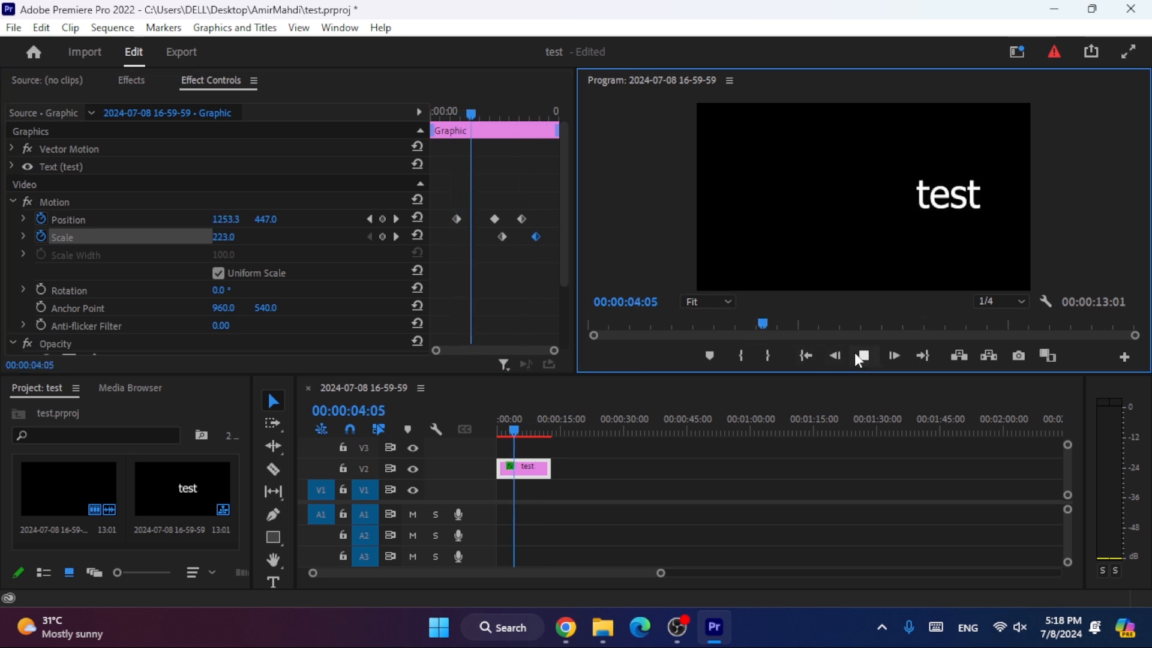
click(813, 324)
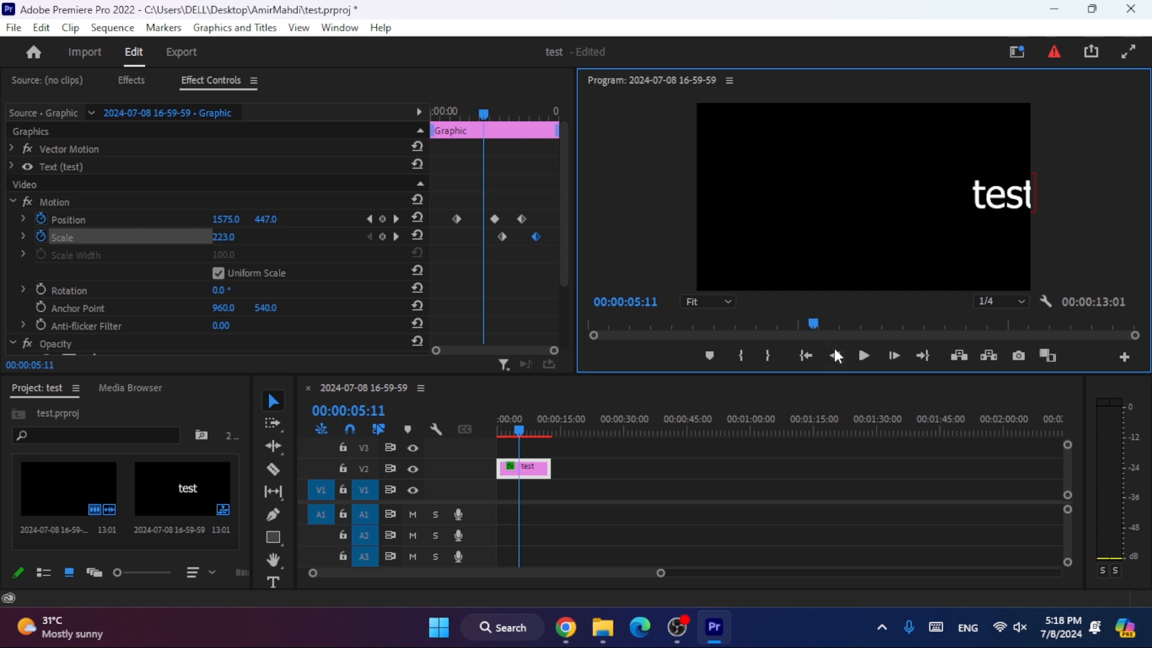
click(870, 351)
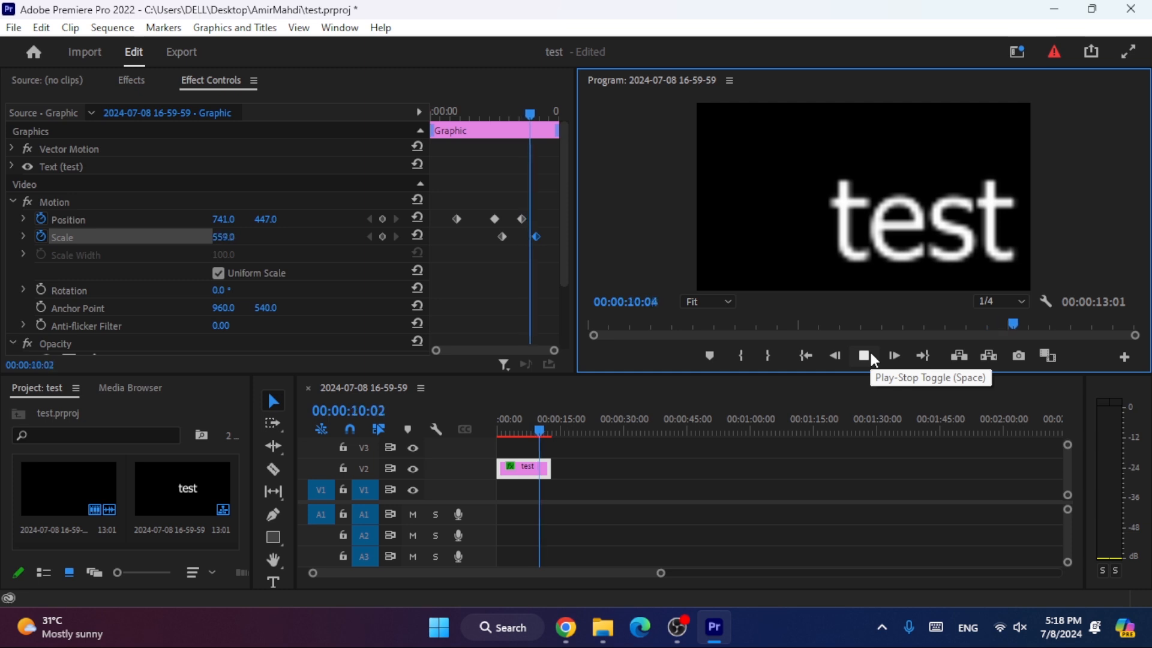
click(870, 352)
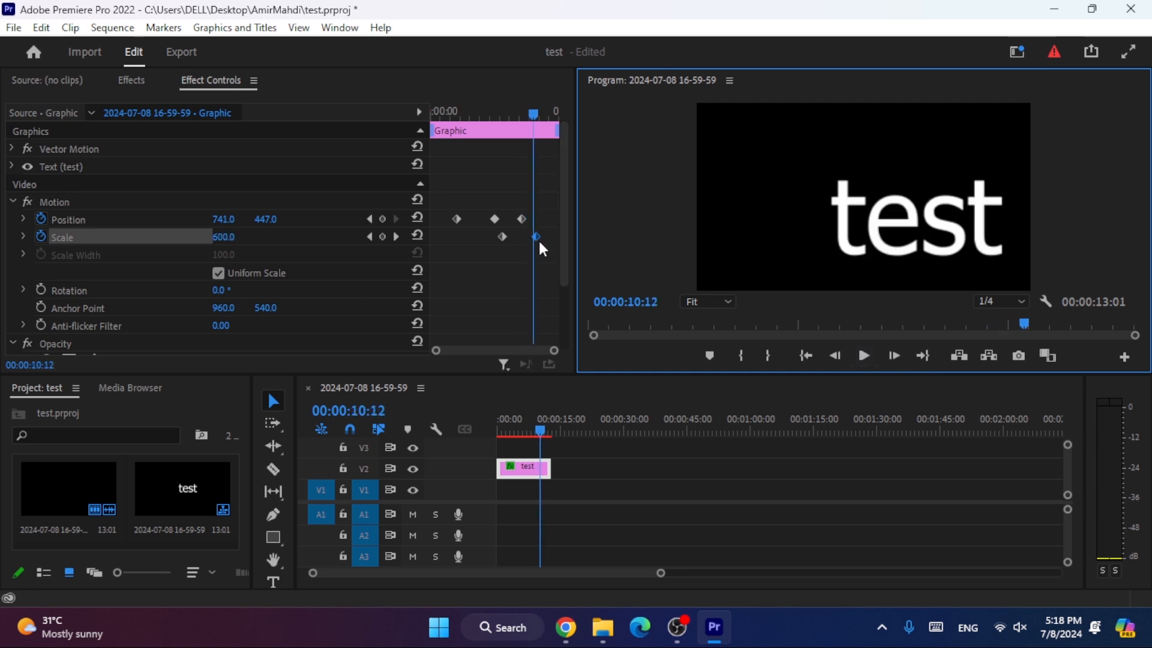
- Align the second Scale keyframe with the third Position keyframe and preview from 00:00:07:00
drag(533, 236, 521, 236)
drag(534, 114, 499, 112)
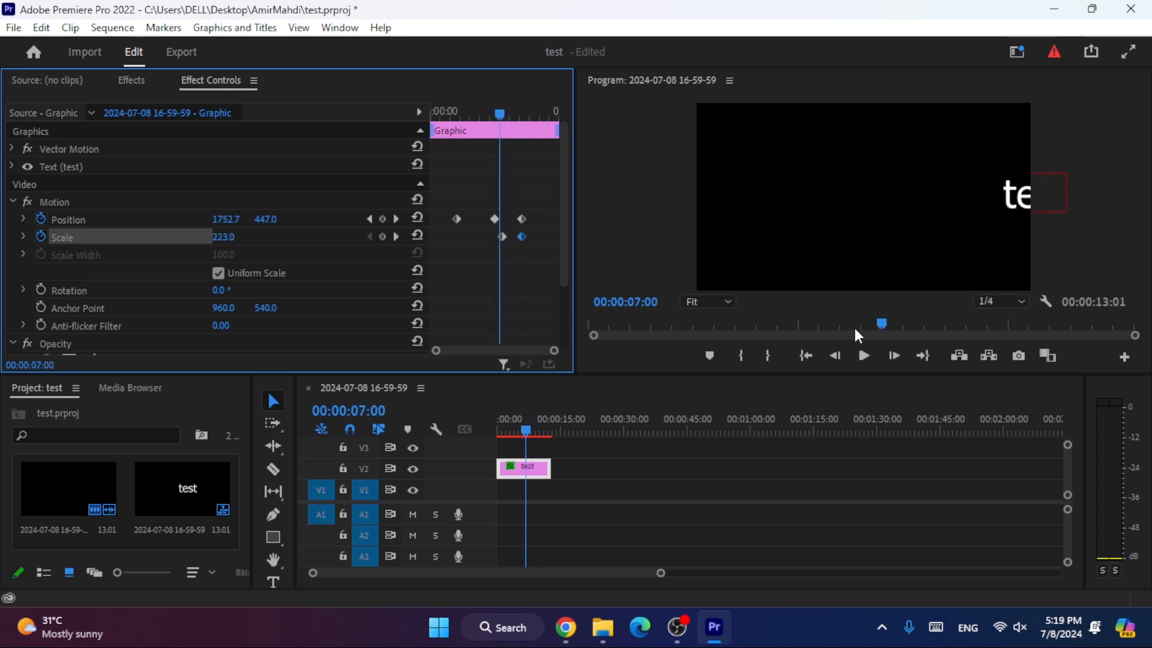
click(863, 355)
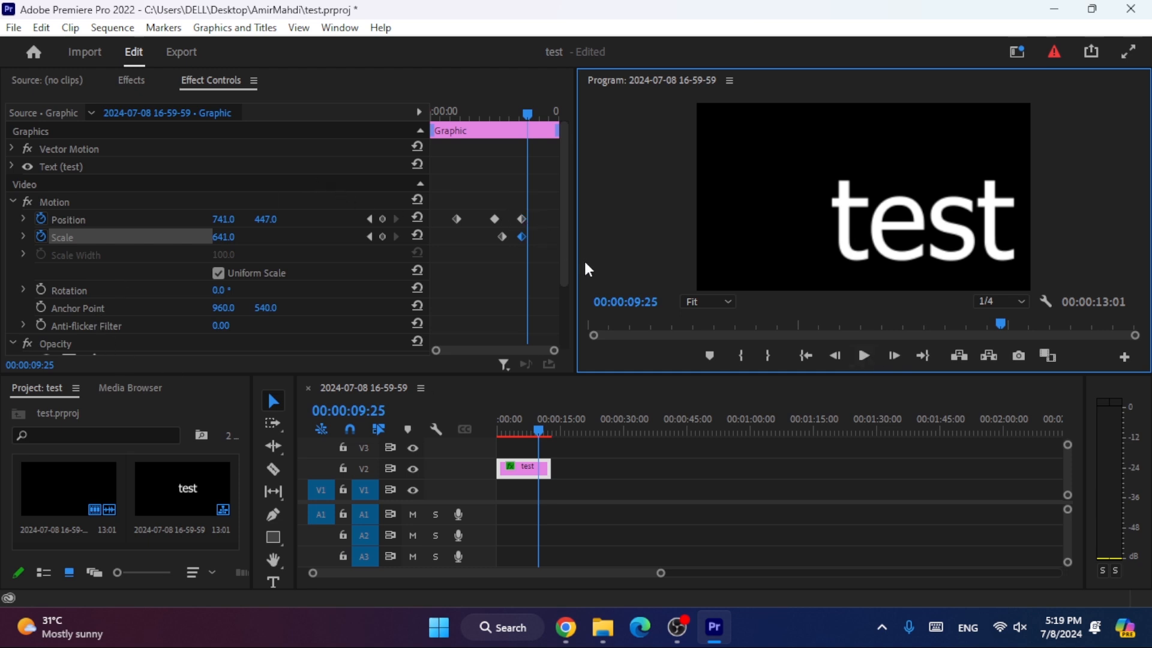
- Add a Rotation keyframe aligned with the first Scale keyframe and set the rotation to 1x276° at 00:00:07:12
drag(570, 244, 580, 282)
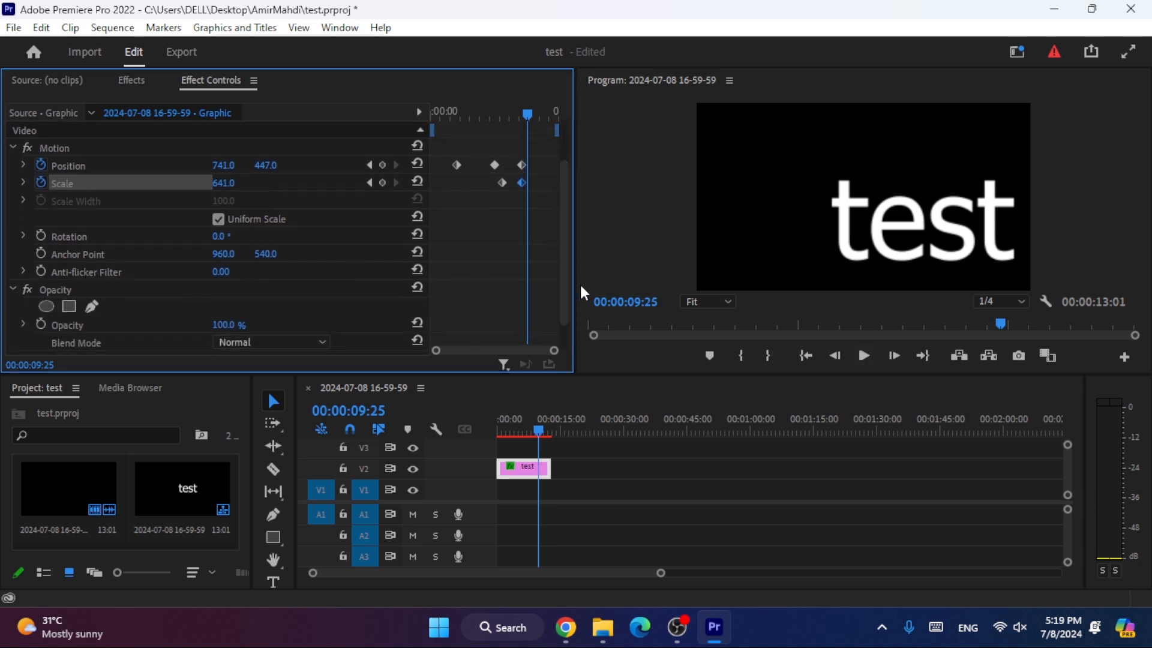
click(41, 234)
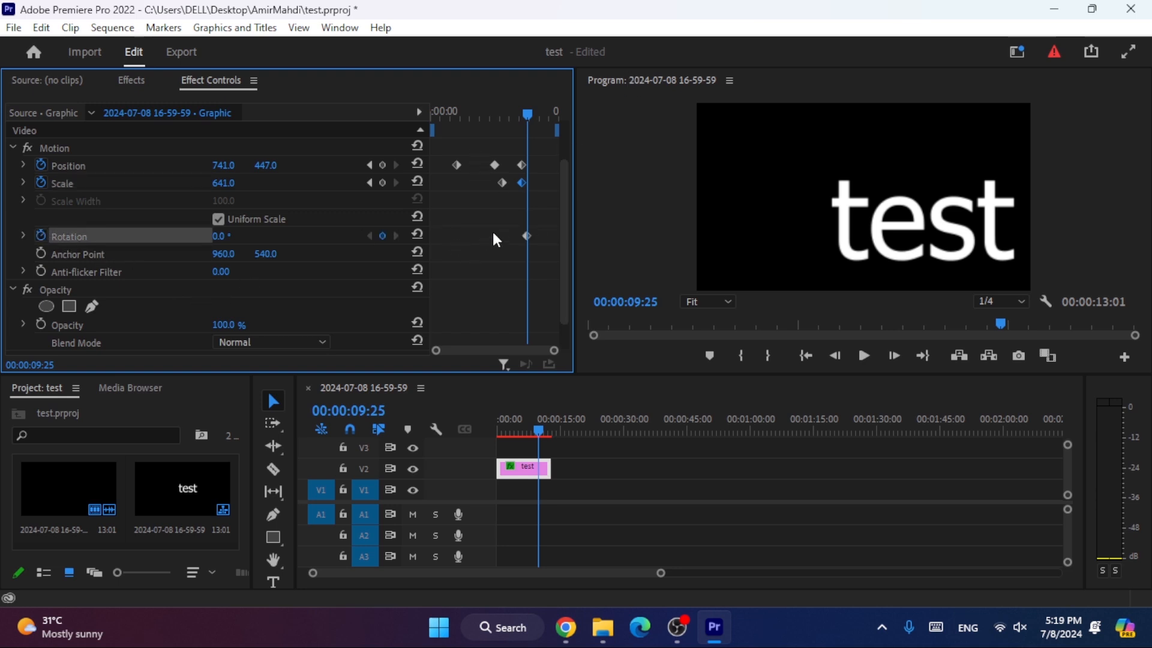
drag(524, 235, 505, 217)
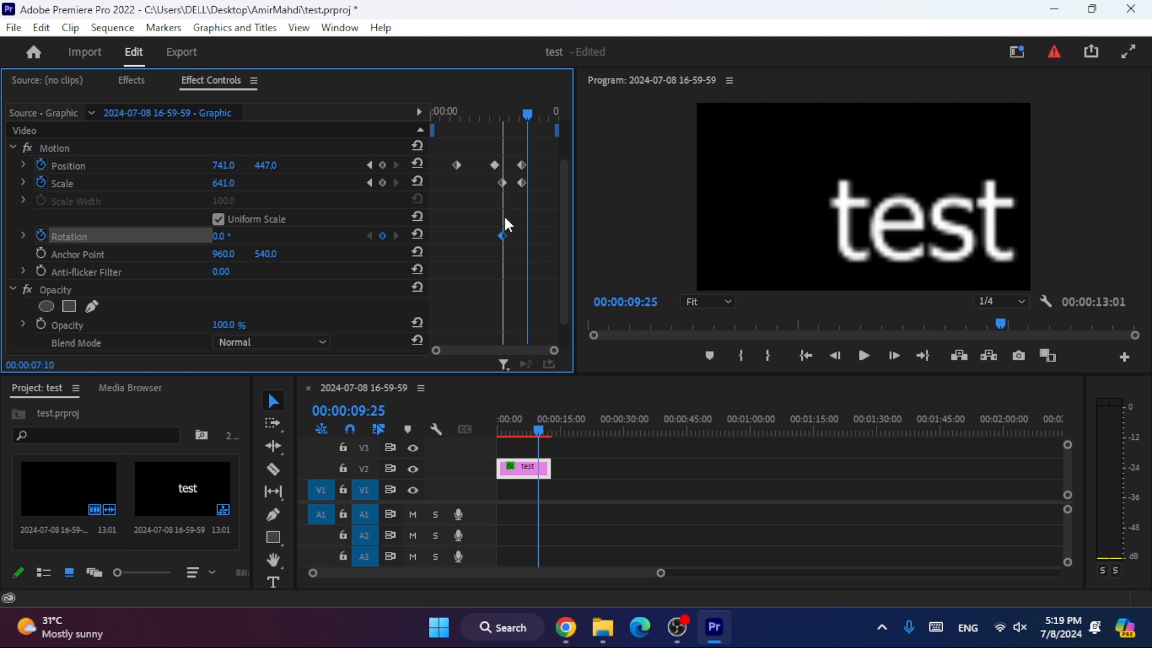
drag(532, 117, 503, 108)
drag(218, 236, 408, 236)
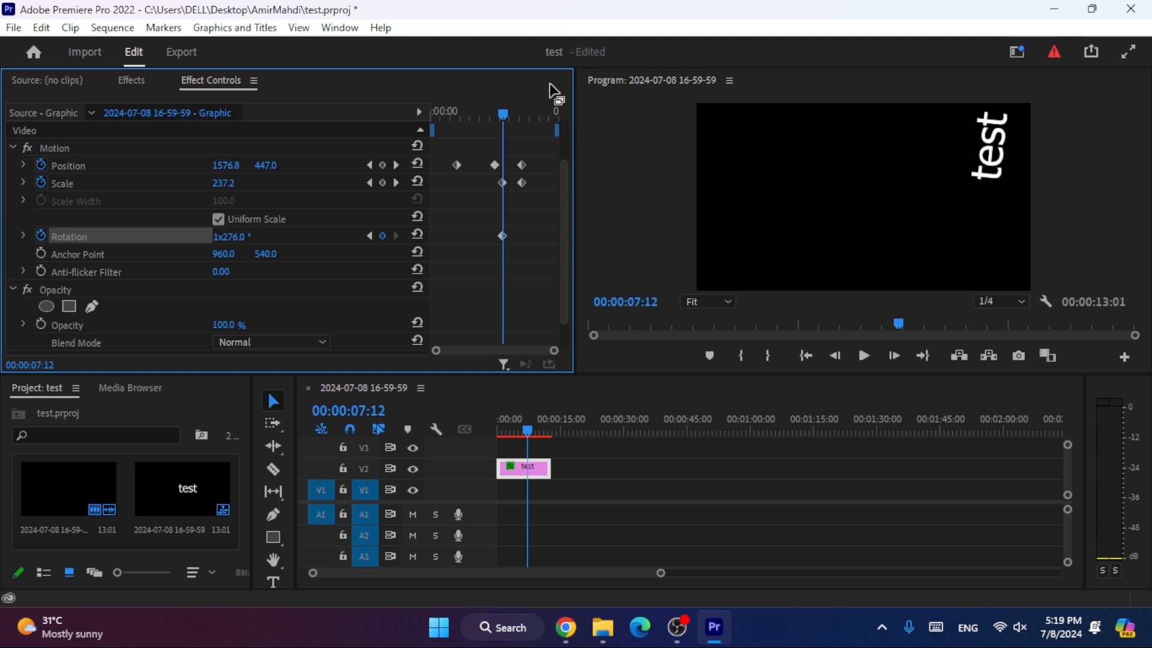
- Set the Rotation to 2x342° at 00:00:09:11 as a second keyframe and preview the whole animation
drag(506, 112, 526, 107)
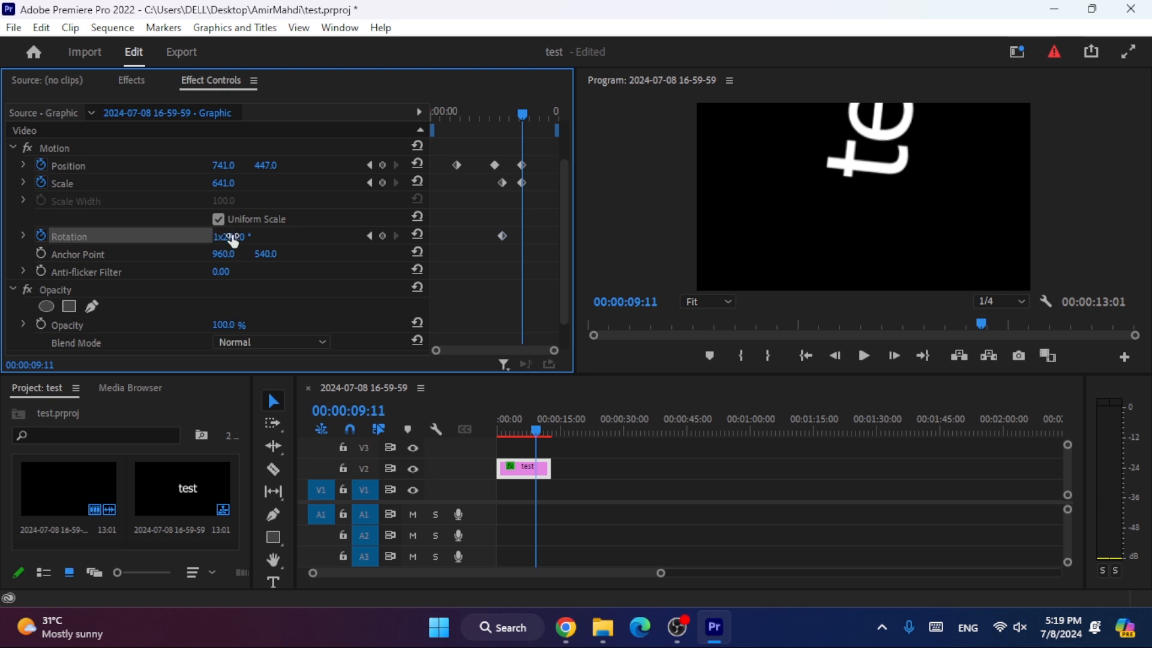
drag(231, 237, 269, 258)
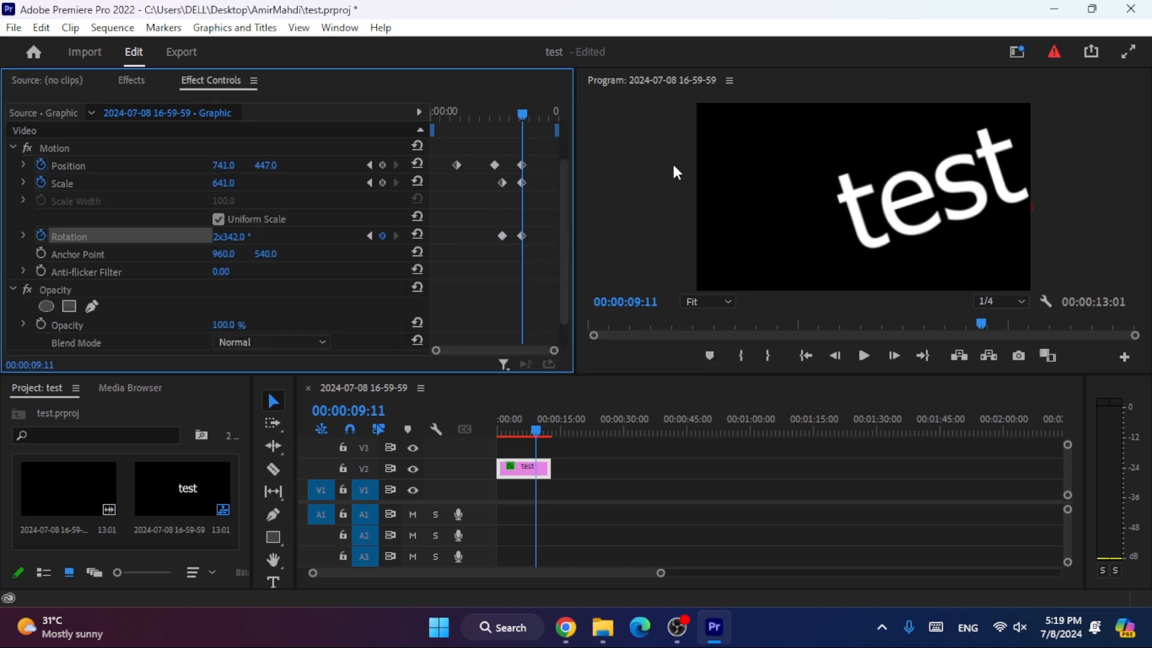
drag(532, 428, 507, 422)
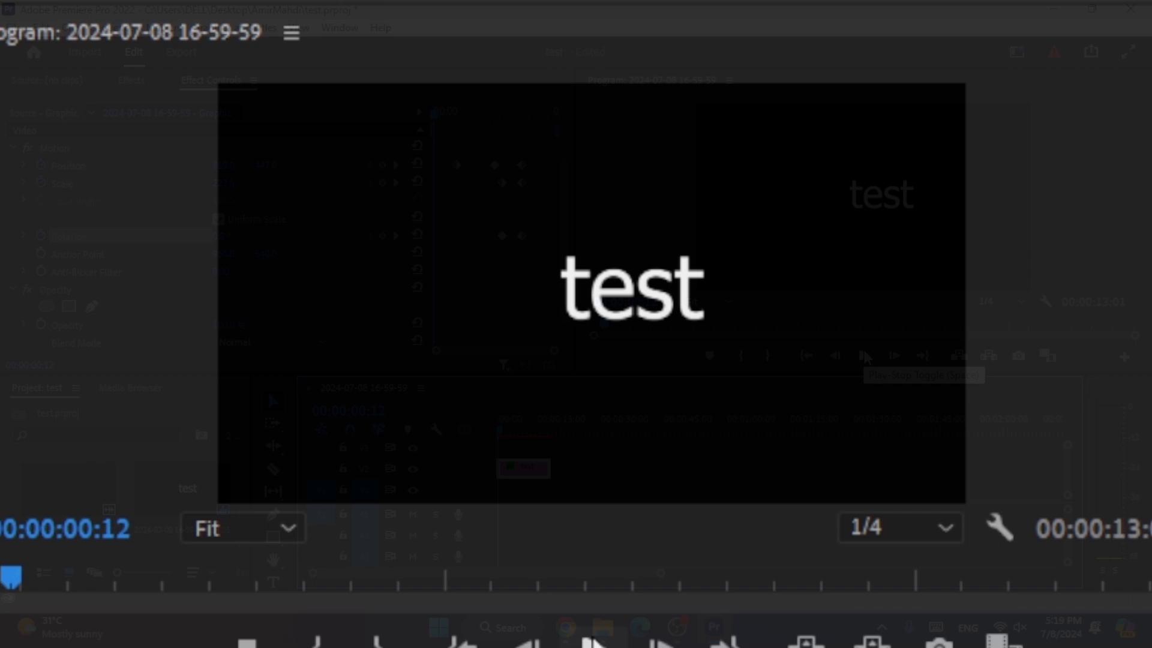
click(864, 355)
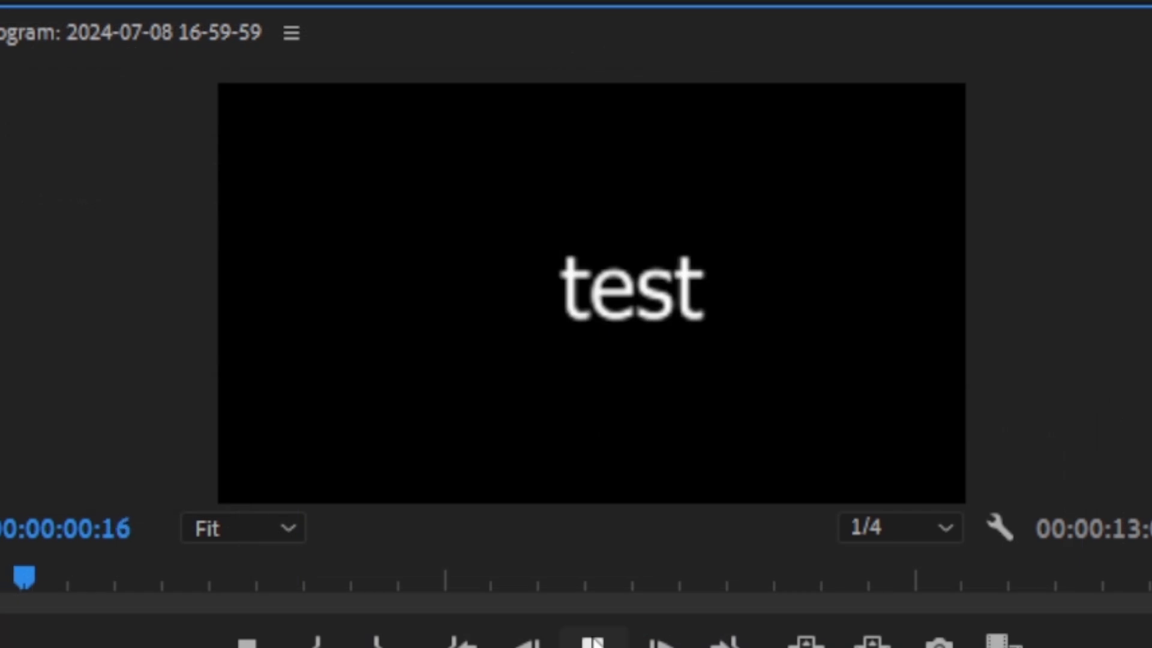